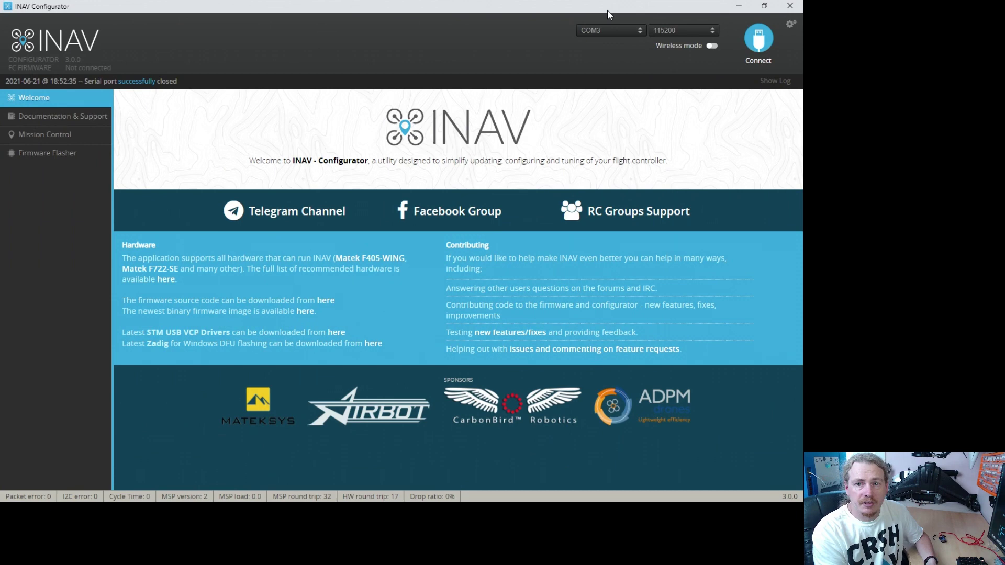
Connect to the flight controller, check the receiver channel readings, and go to the Modes page
click(765, 42)
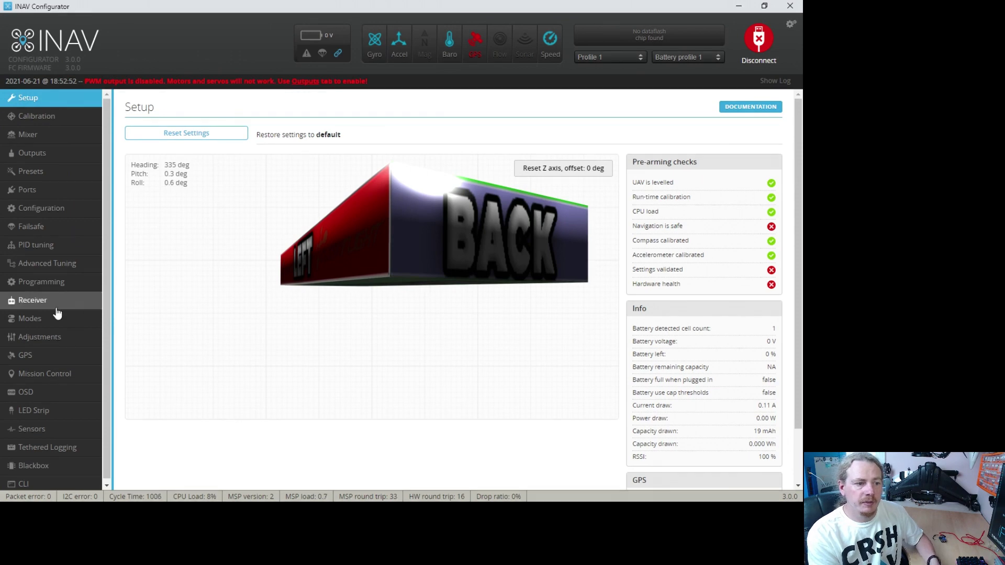
click(67, 304)
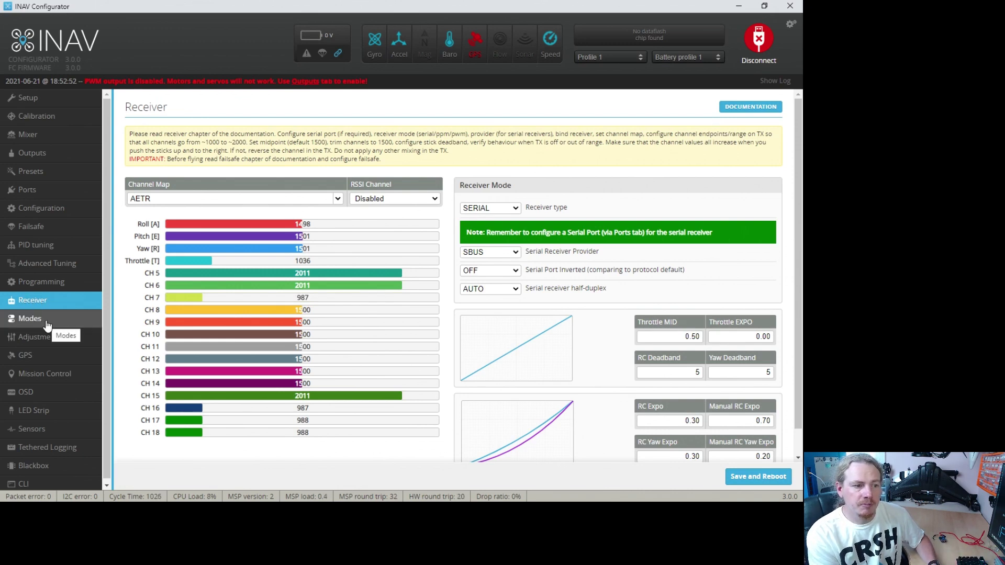
click(48, 319)
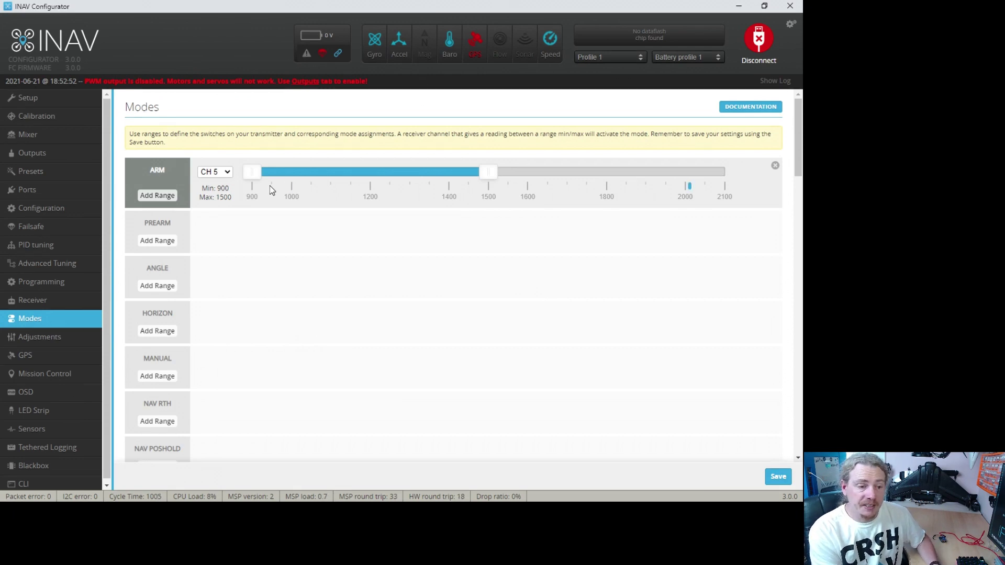
Add an ANGLE range and a MANUAL range, assigning both to CH 6
scroll(359, 251, down, 1)
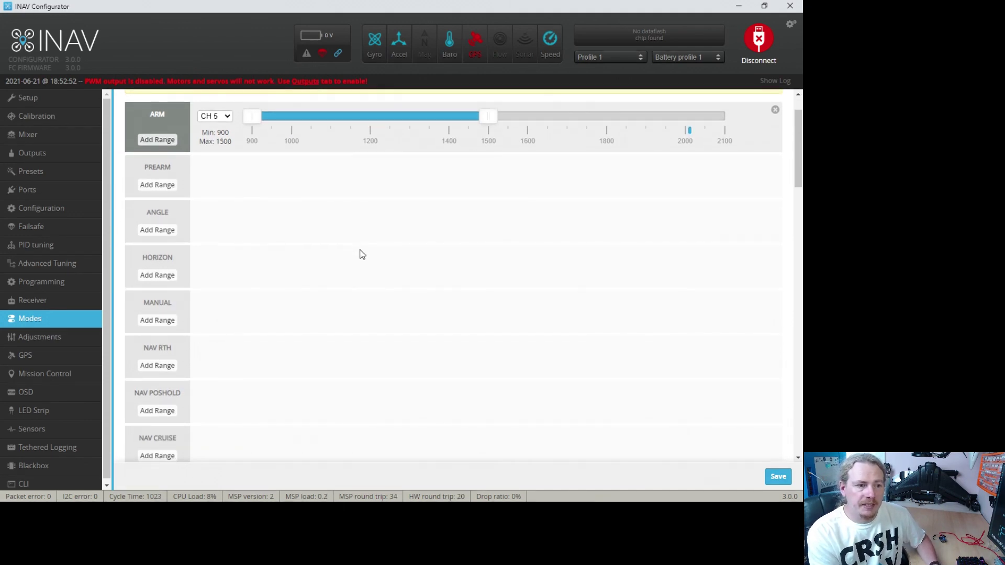
click(159, 231)
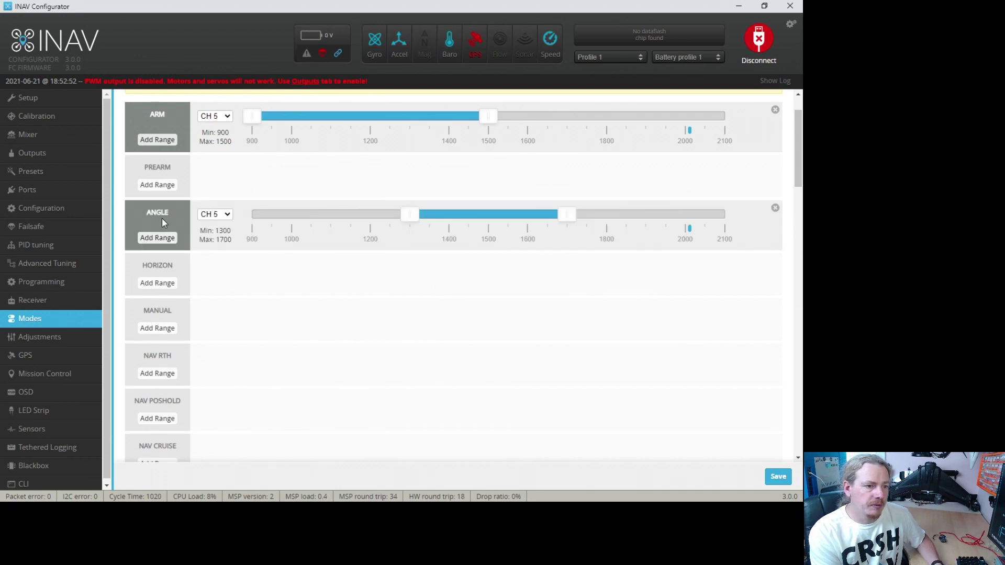
click(224, 215)
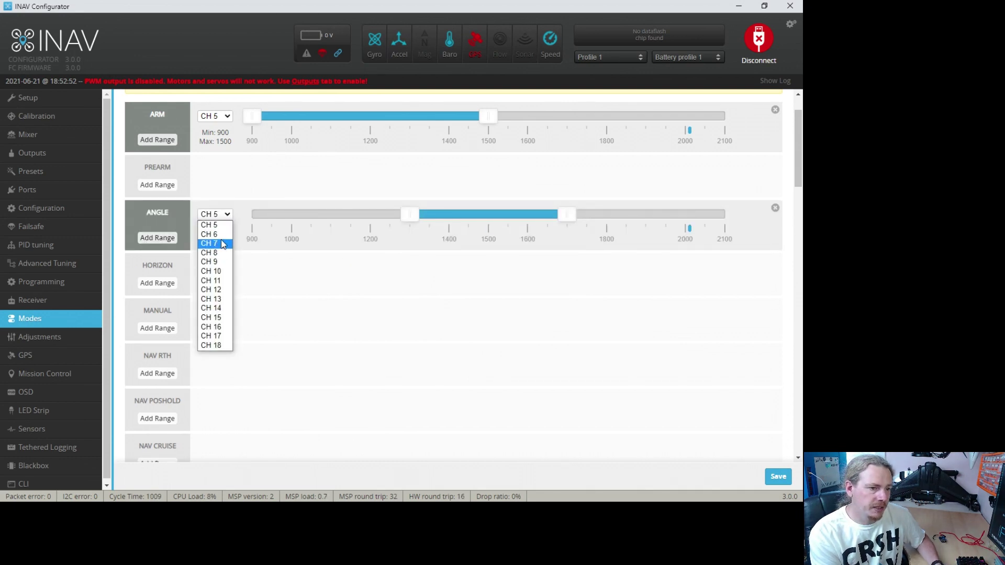
click(220, 236)
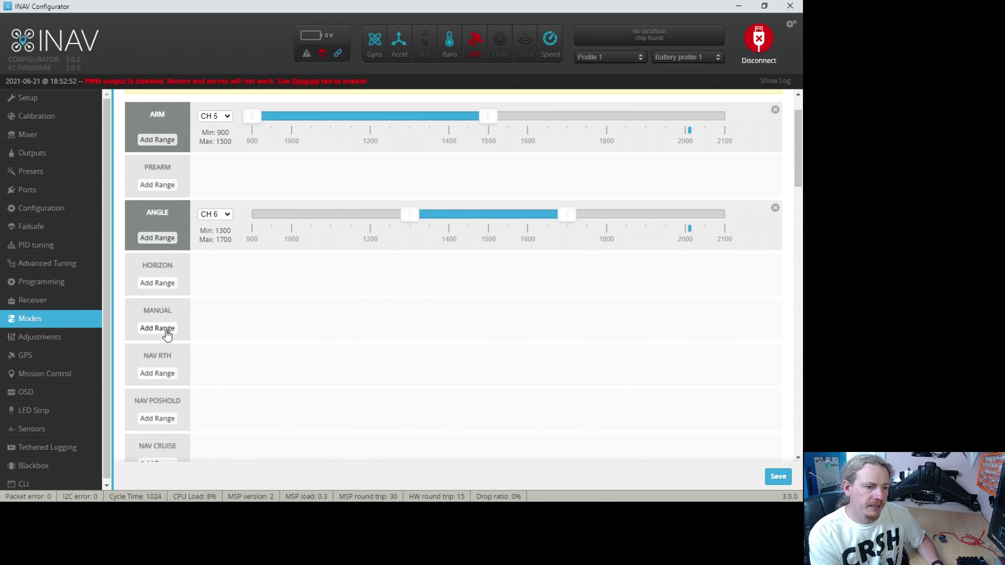
click(167, 329)
click(226, 312)
click(227, 329)
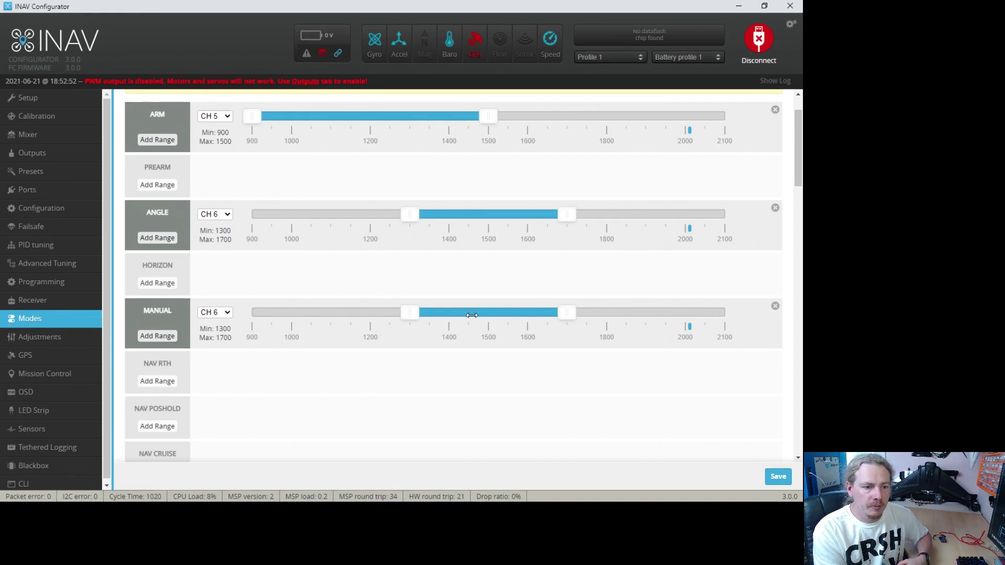
Move MANUAL to 900–1300 and ANGLE to 1700–2100 on CH 6, then save
drag(472, 315, 315, 316)
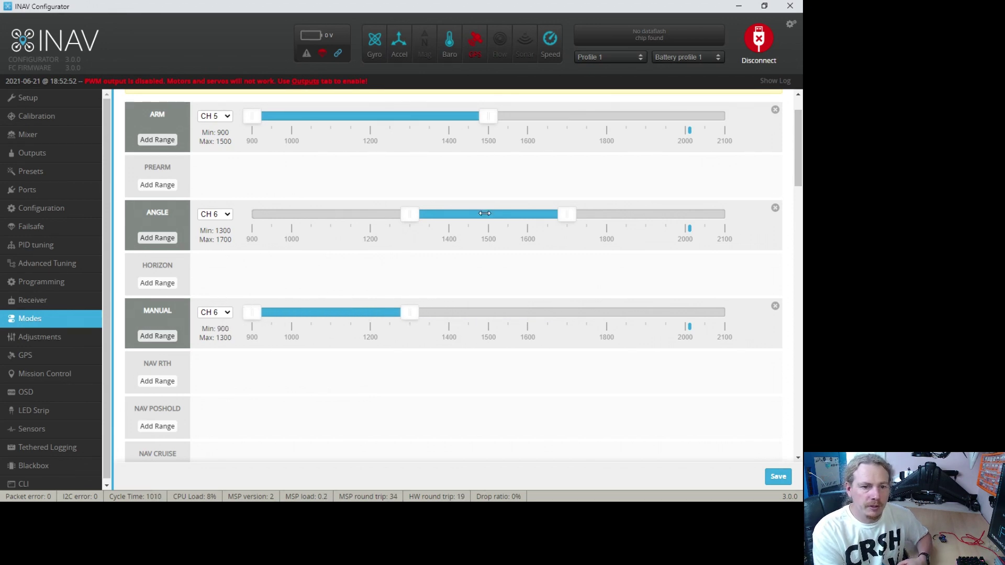
drag(485, 213, 654, 203)
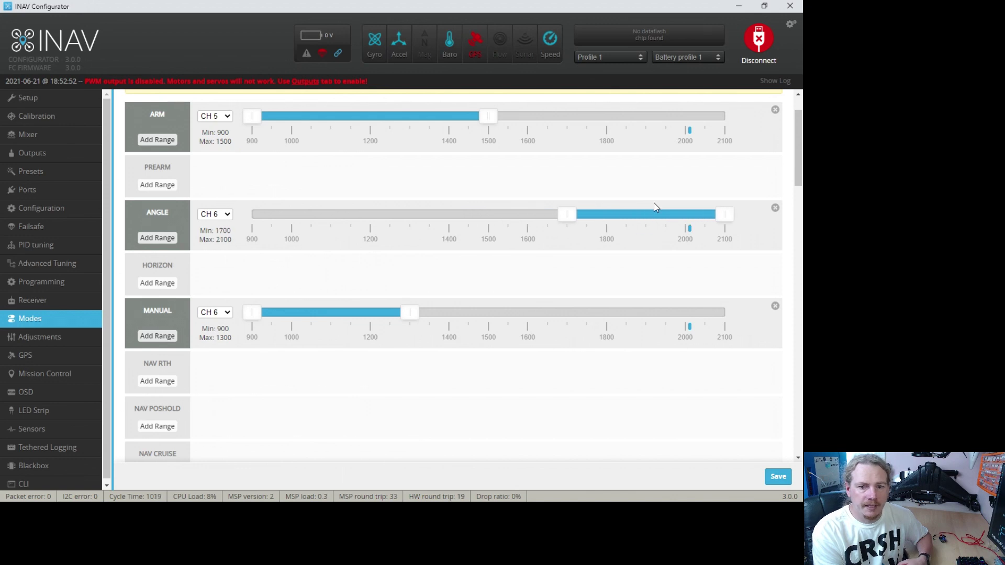
click(778, 481)
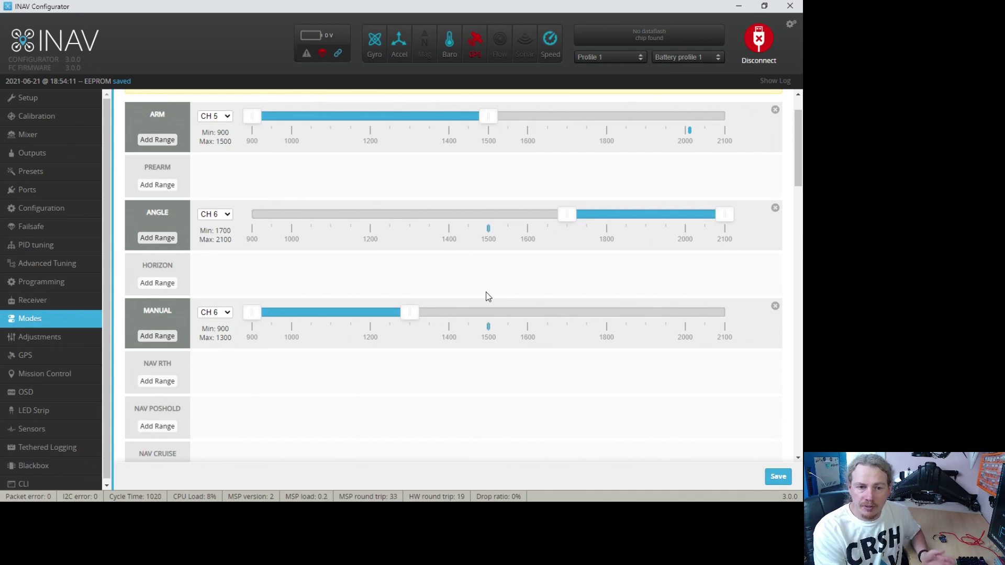
scroll(492, 284, down, 2)
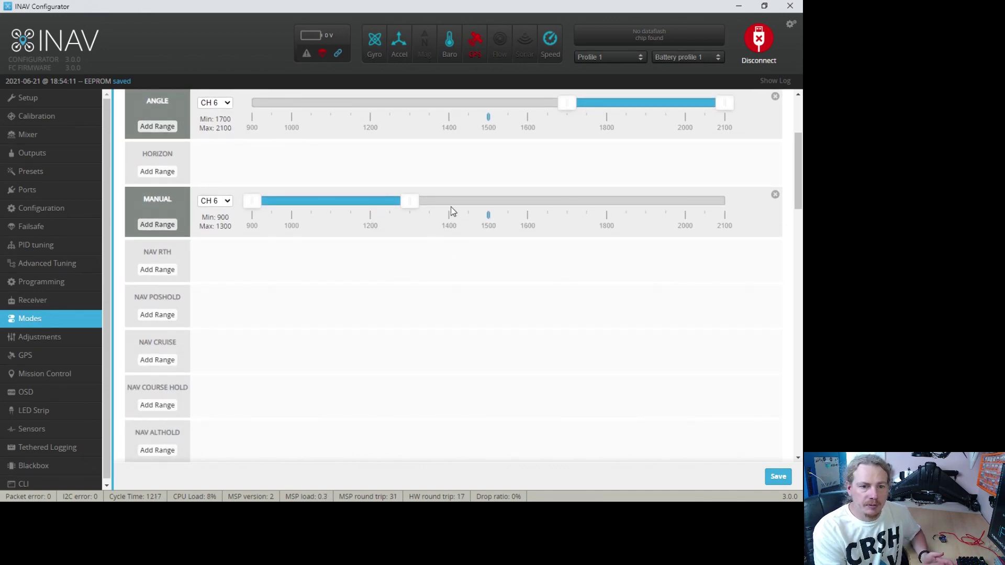
scroll(276, 298, down, 1)
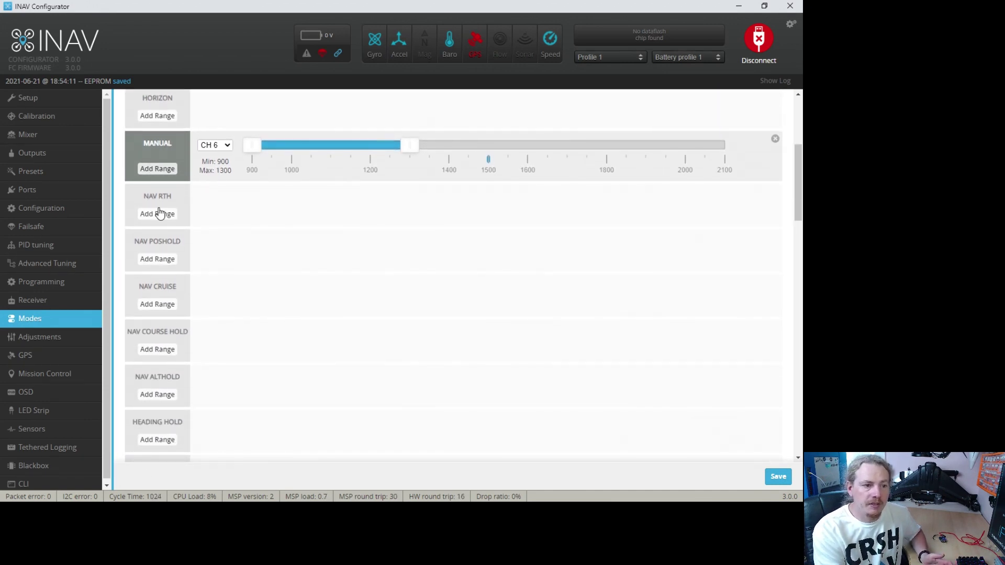
scroll(176, 361, down, 2)
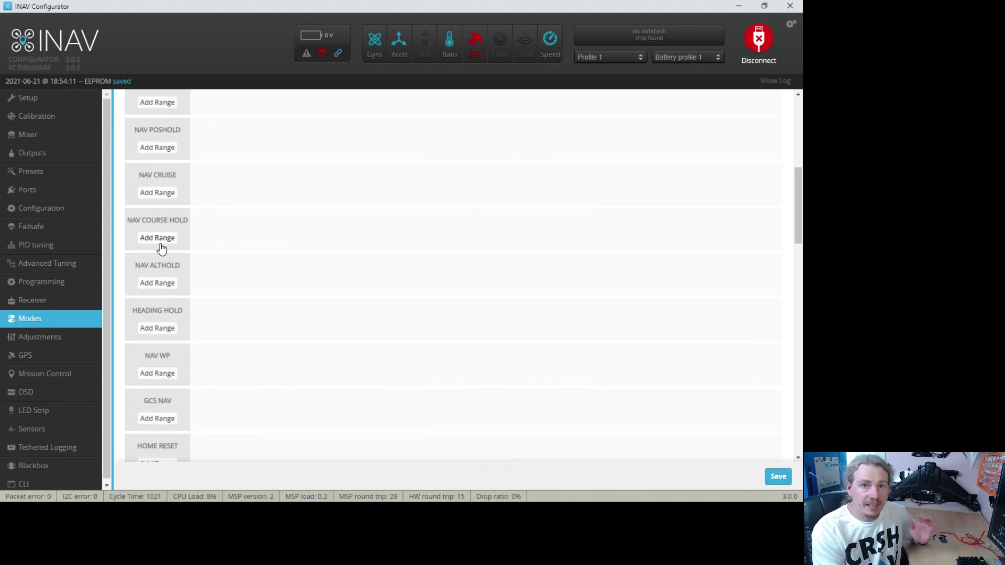
scroll(179, 209, down, 2)
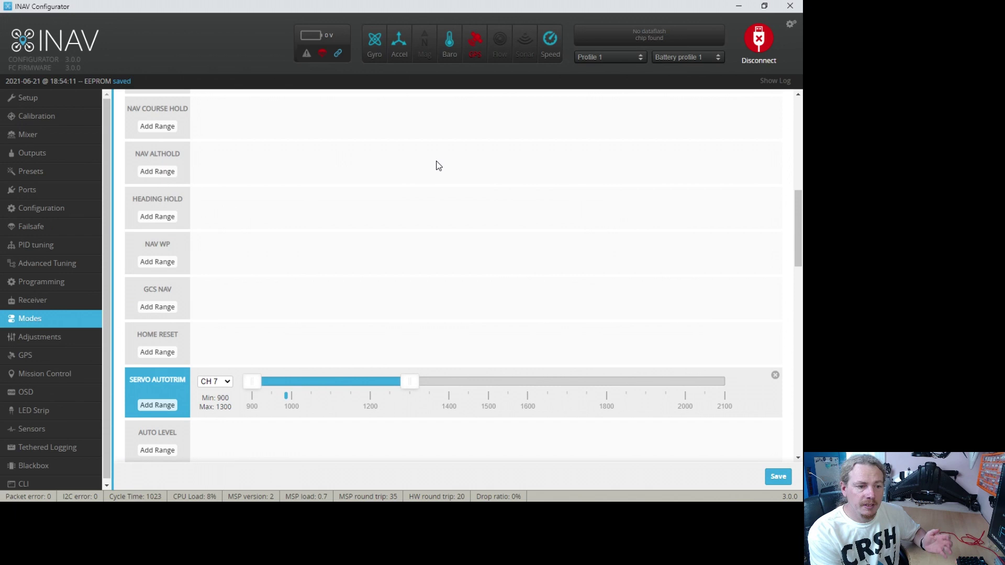
scroll(434, 168, up, 8)
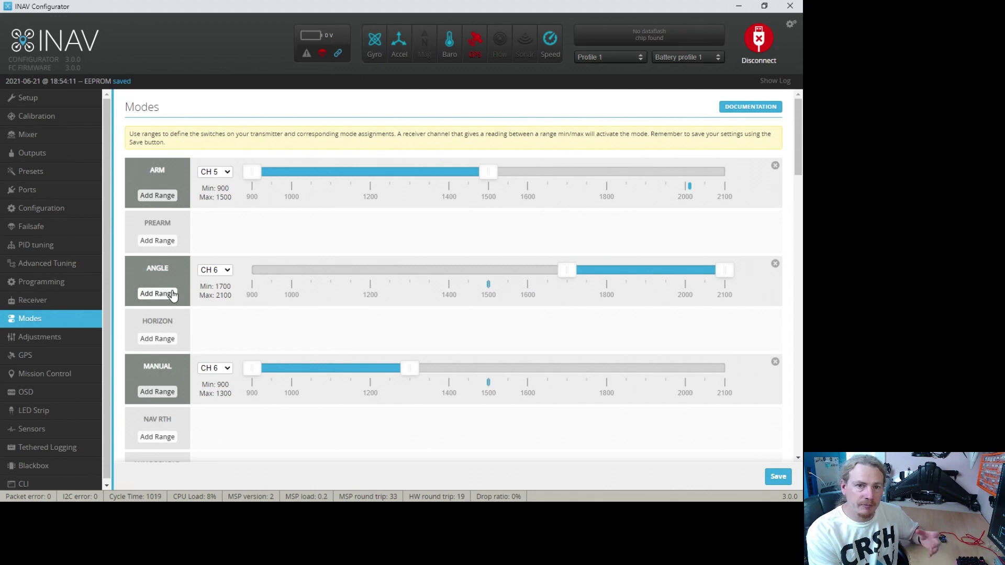
scroll(162, 293, down, 2)
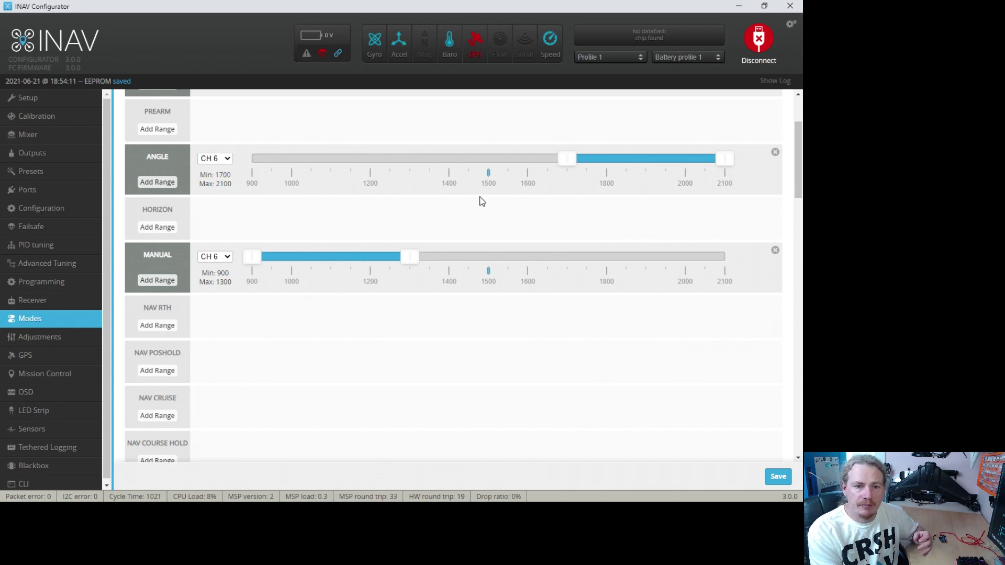
scroll(480, 201, up, 2)
scroll(484, 214, down, 3)
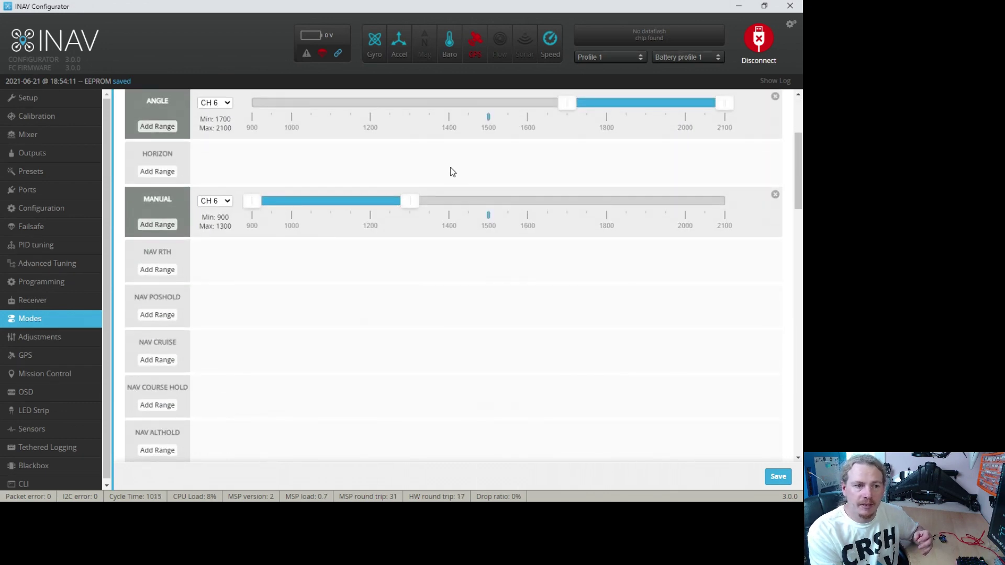
scroll(450, 167, down, 1)
scroll(450, 168, down, 4)
scroll(449, 168, up, 6)
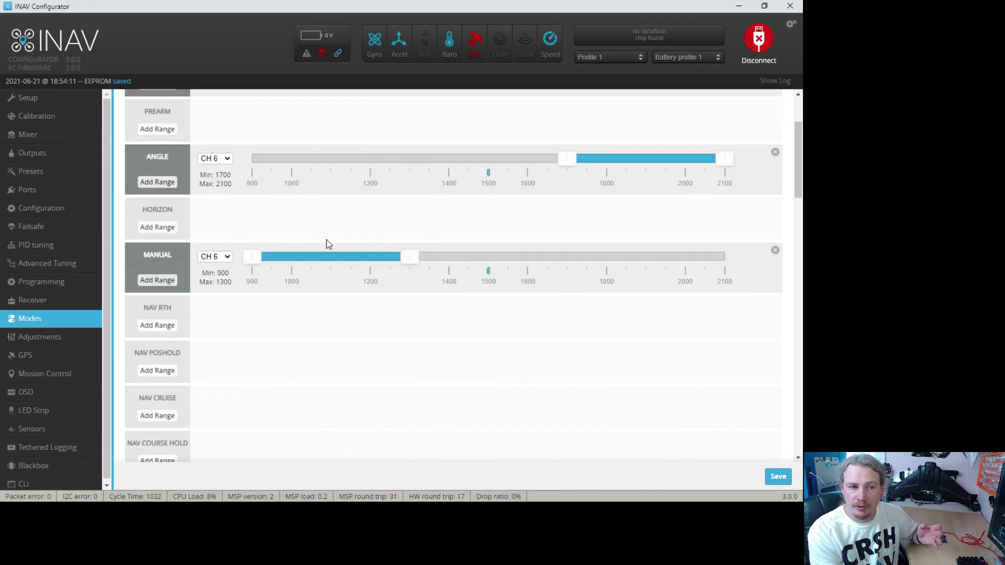
scroll(304, 240, up, 2)
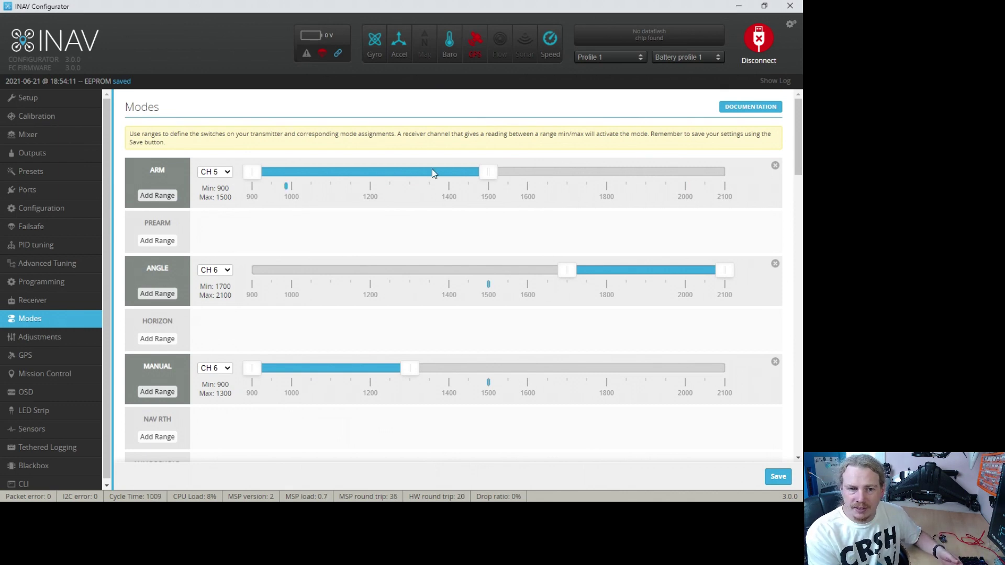
scroll(253, 226, down, 12)
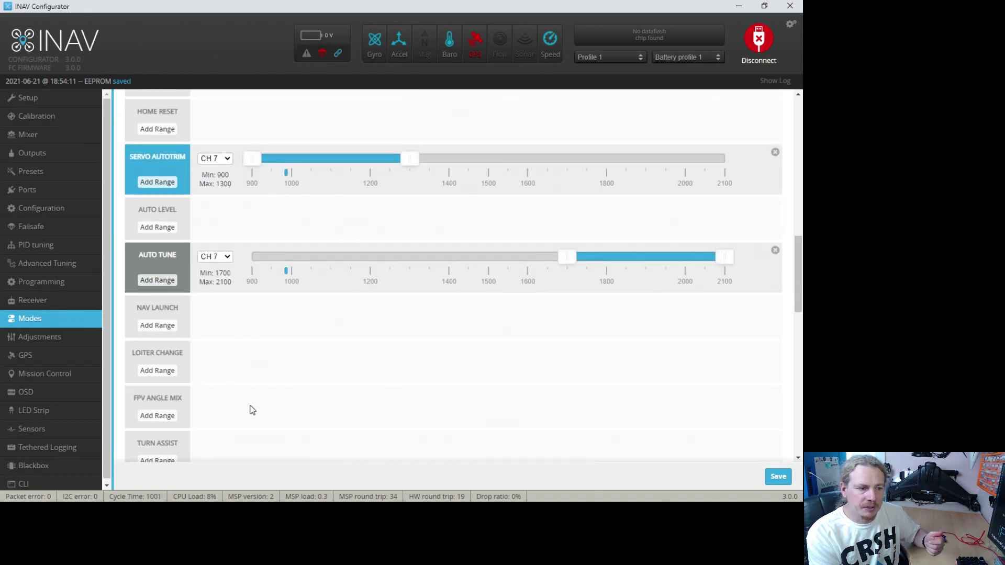
scroll(250, 409, up, 2)
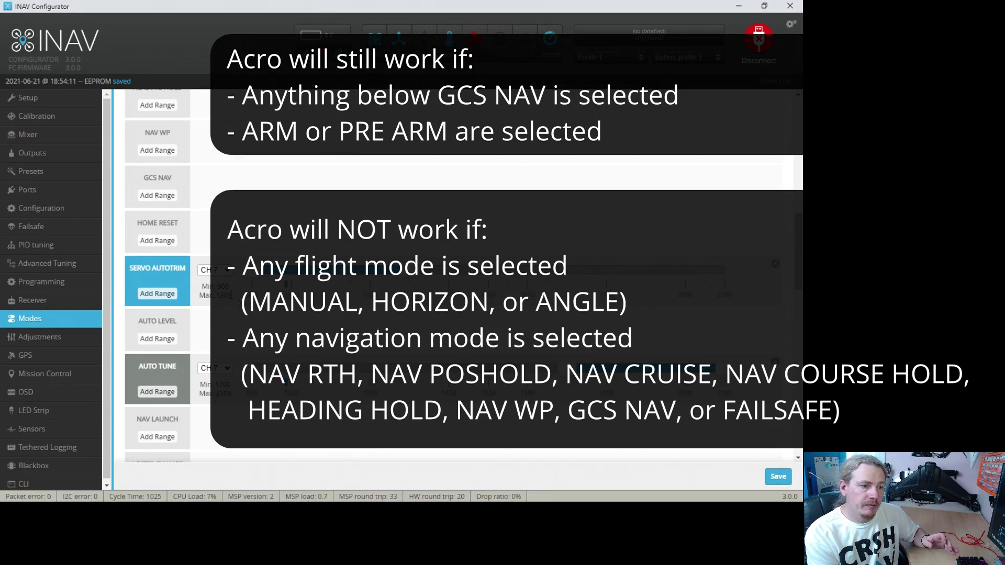
scroll(227, 301, down, 1)
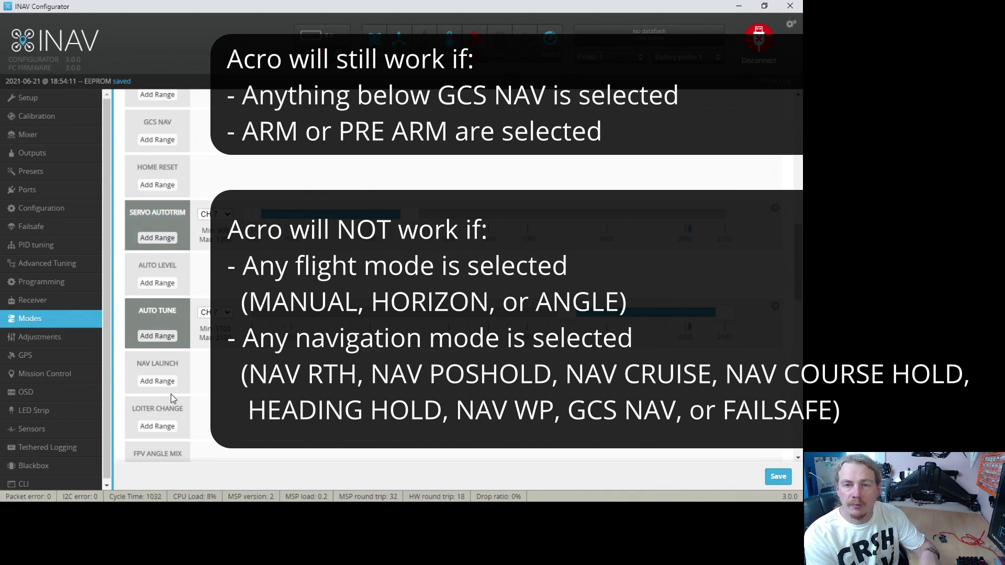
Scroll the Modes page to review ARM on CH 5 and the ANGLE/MANUAL ranges on CH 6
scroll(174, 210, down, 8)
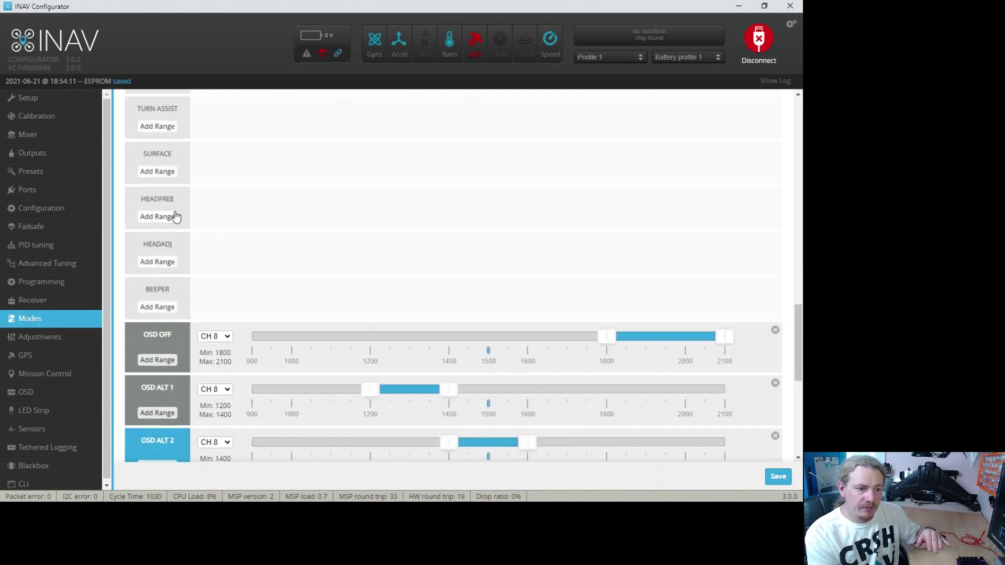
scroll(175, 217, down, 6)
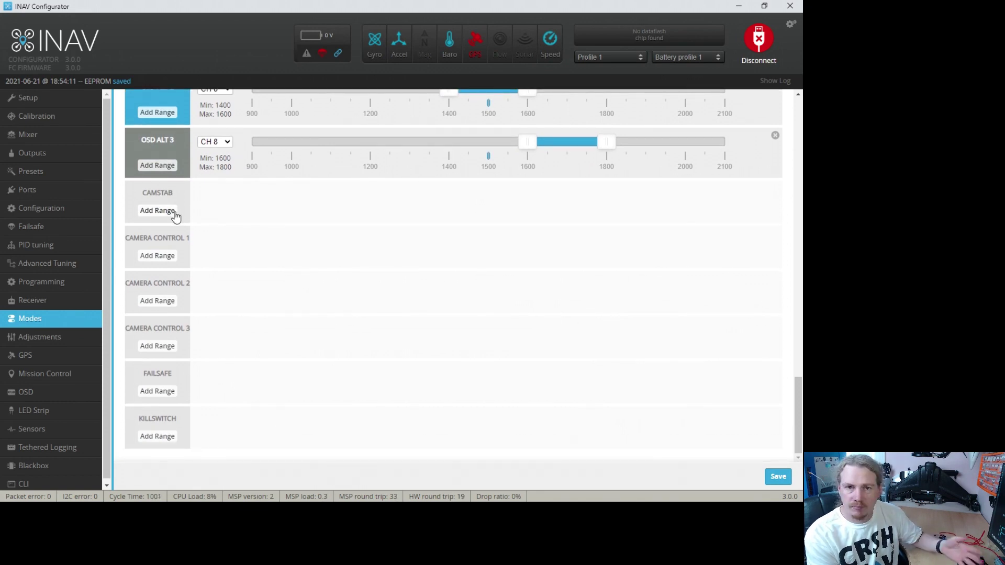
scroll(176, 220, up, 5)
scroll(175, 224, up, 10)
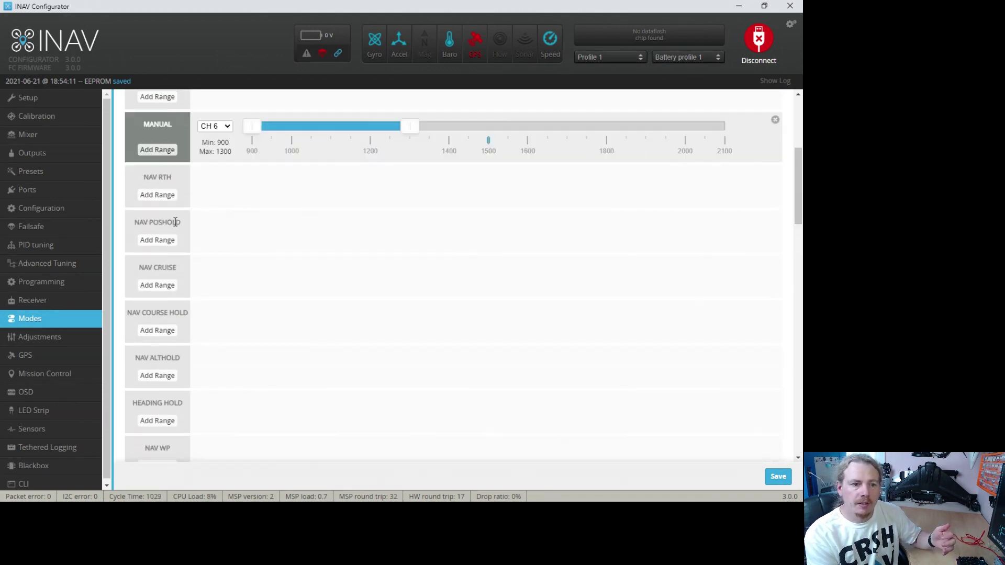
scroll(175, 227, down, 5)
scroll(254, 352, up, 10)
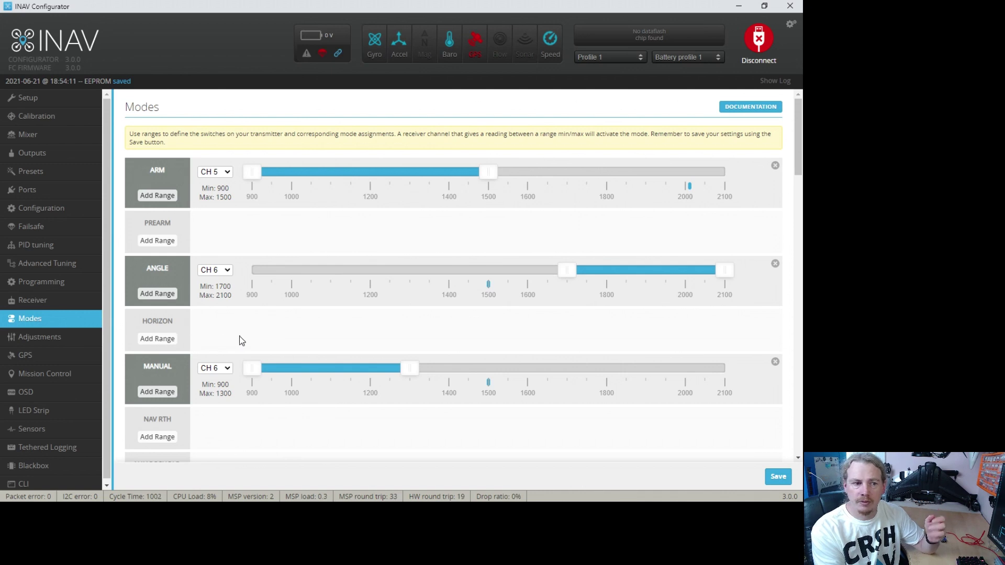
scroll(272, 338, down, 1)
scroll(272, 335, down, 2)
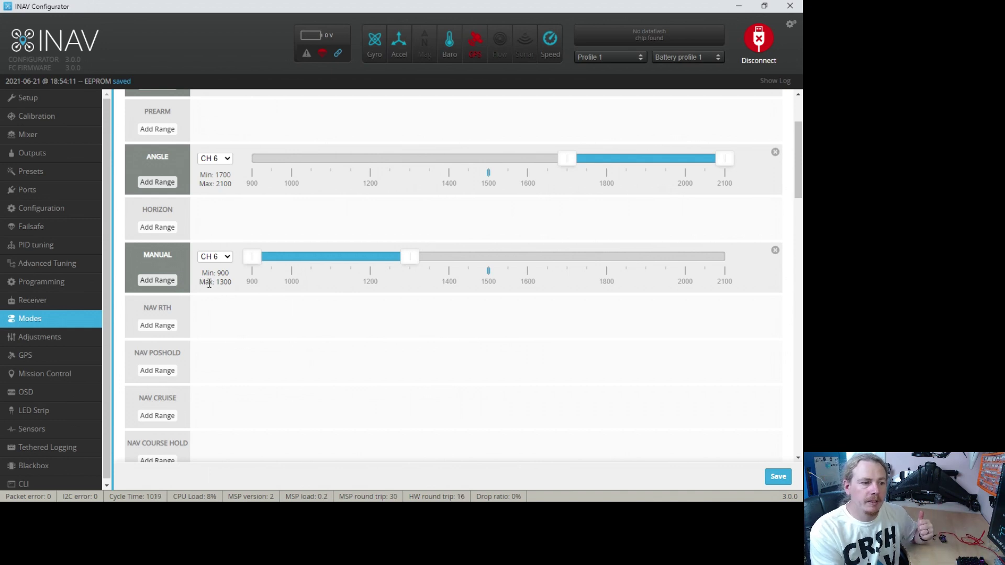
click(83, 211)
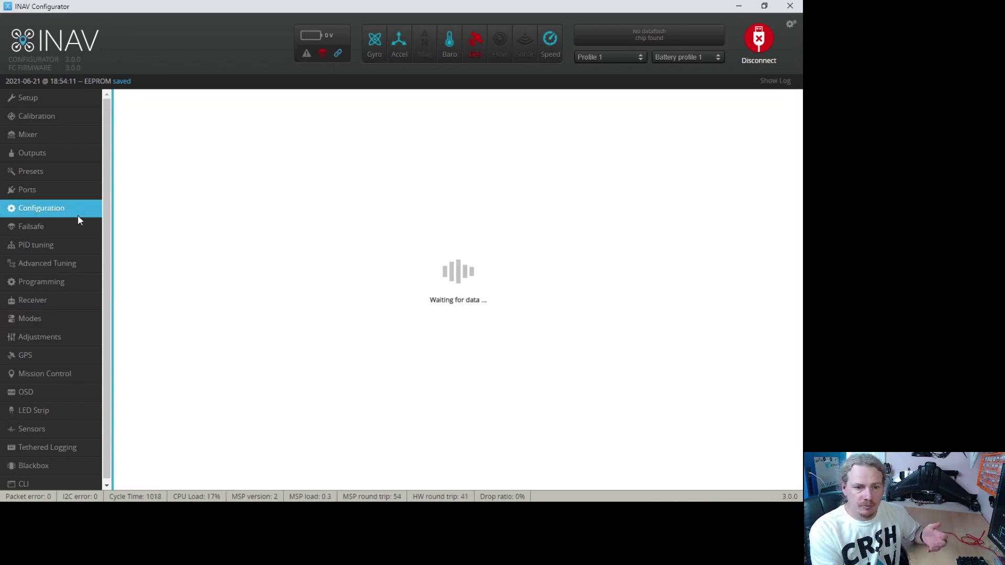
scroll(493, 259, down, 15)
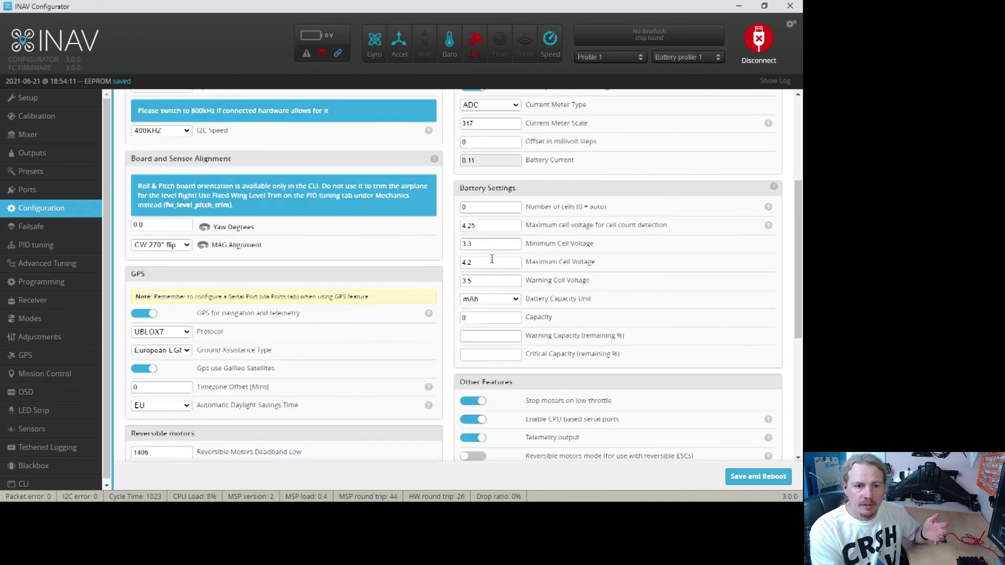